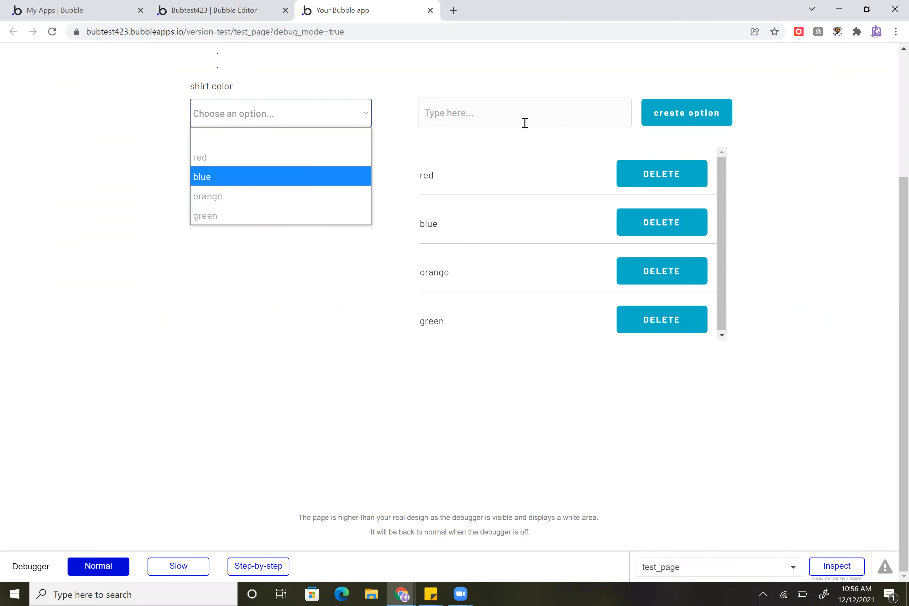
# Create the shirt color option purple and check it in the shirt color dropdown.
pyautogui.click(523, 113)
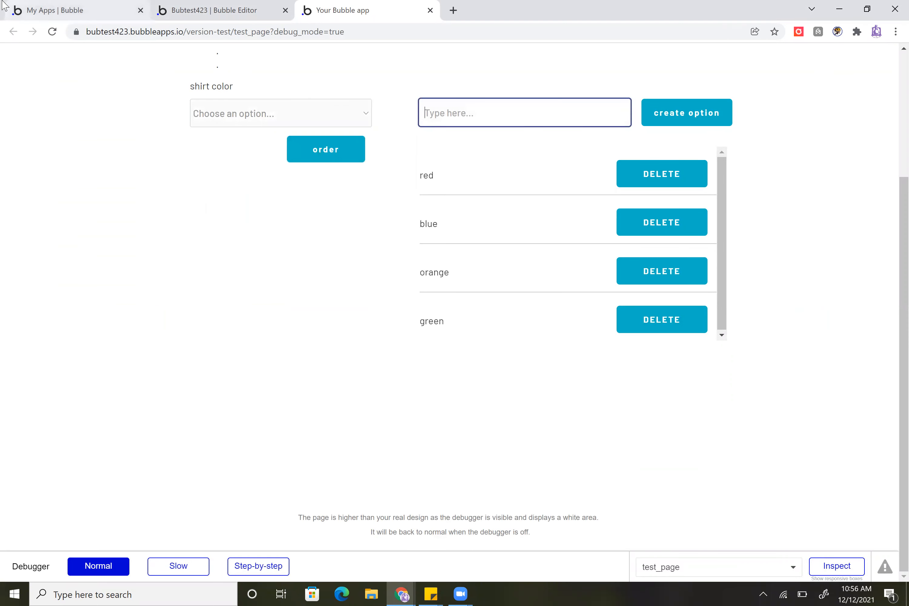
pyautogui.write('purple')
pyautogui.press('Return')
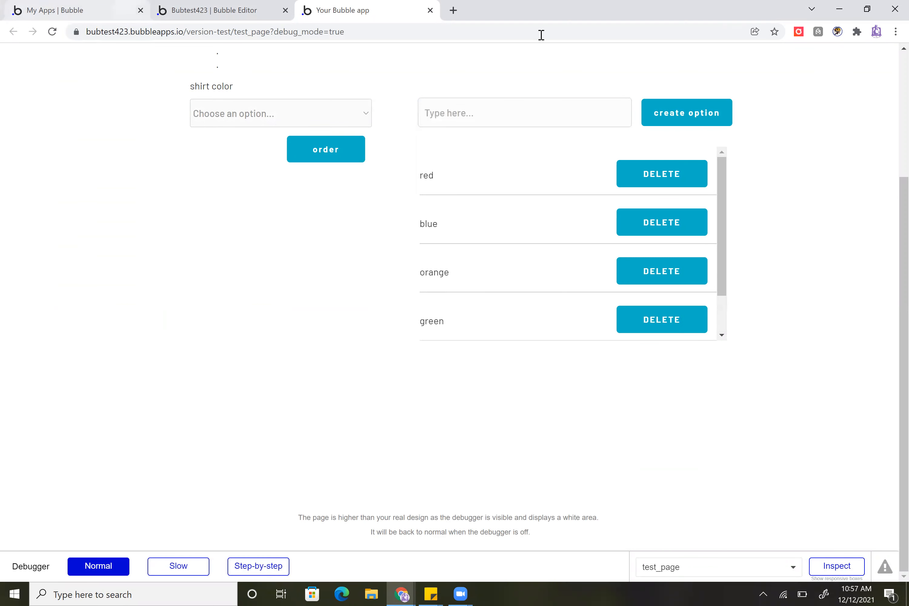
pyautogui.click(297, 115)
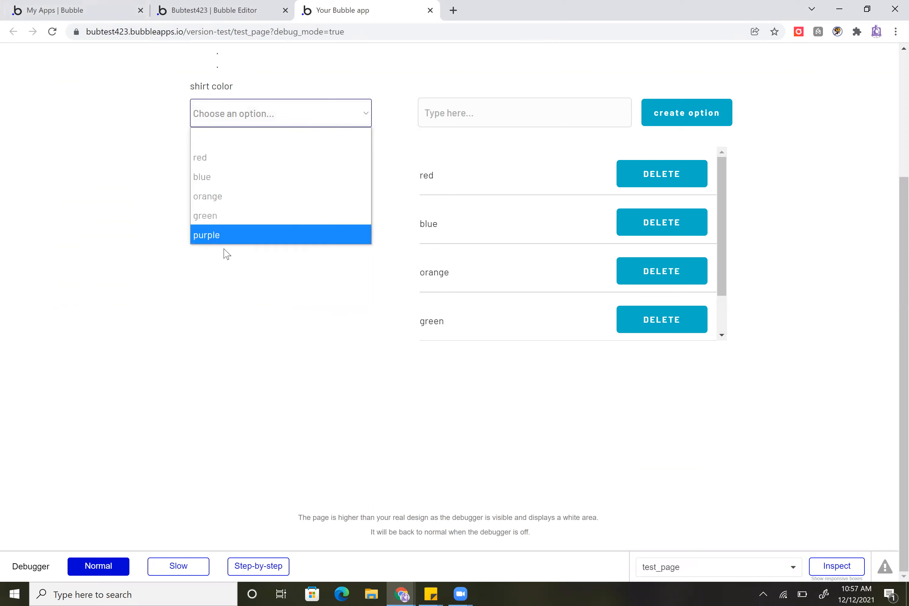
pyautogui.click(246, 318)
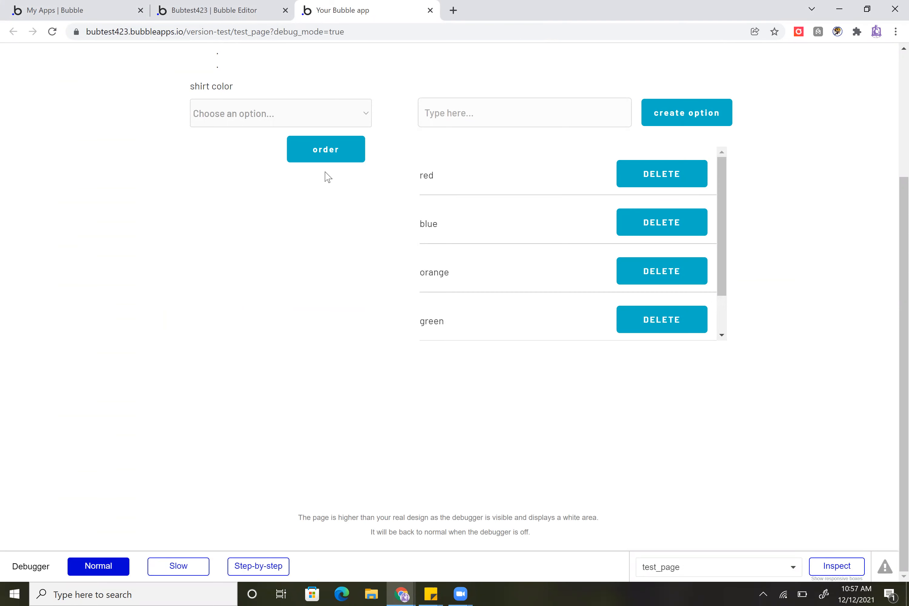
# Switch to the Bubble Editor and extend the height of test_page to make room below the user options list.
pyautogui.click(484, 119)
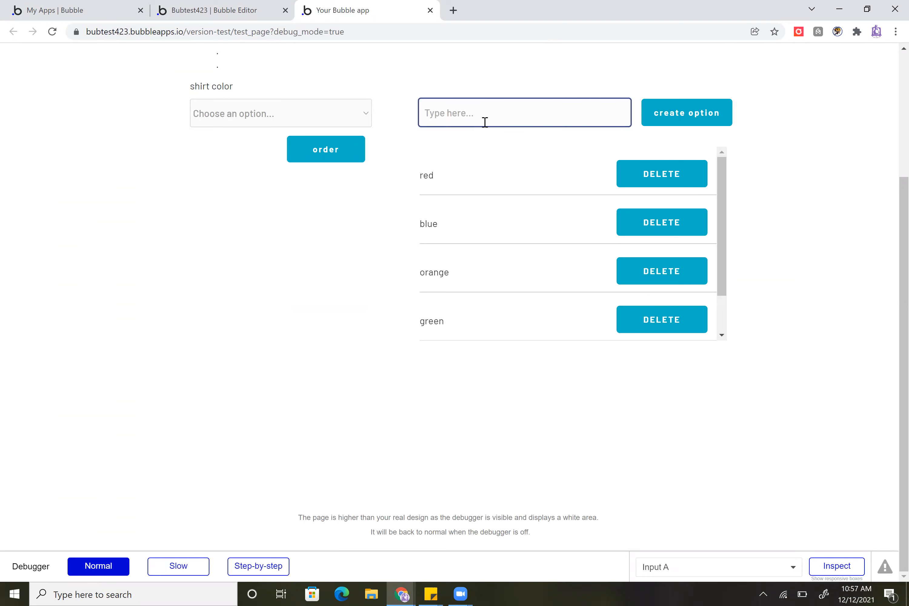
pyautogui.click(342, 64)
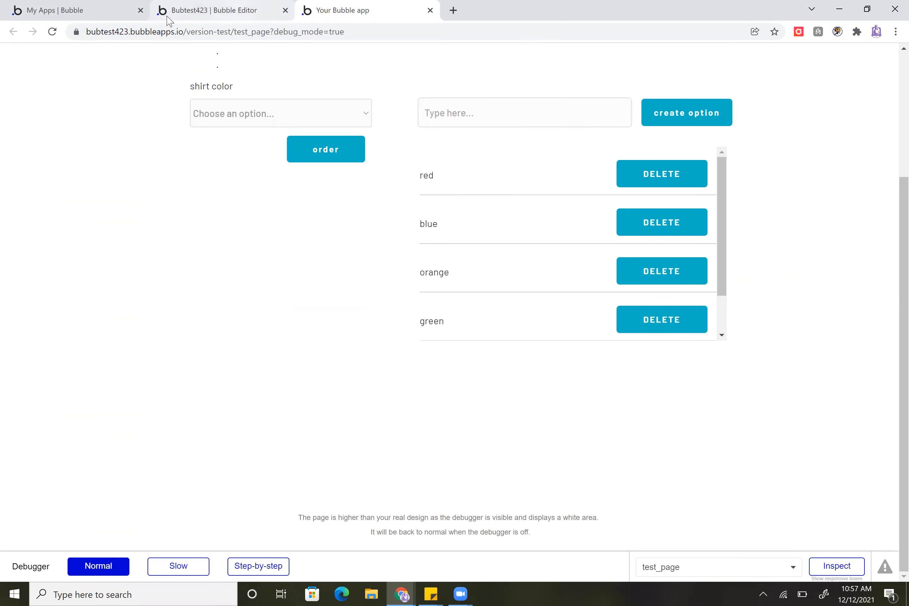
pyautogui.click(168, 15)
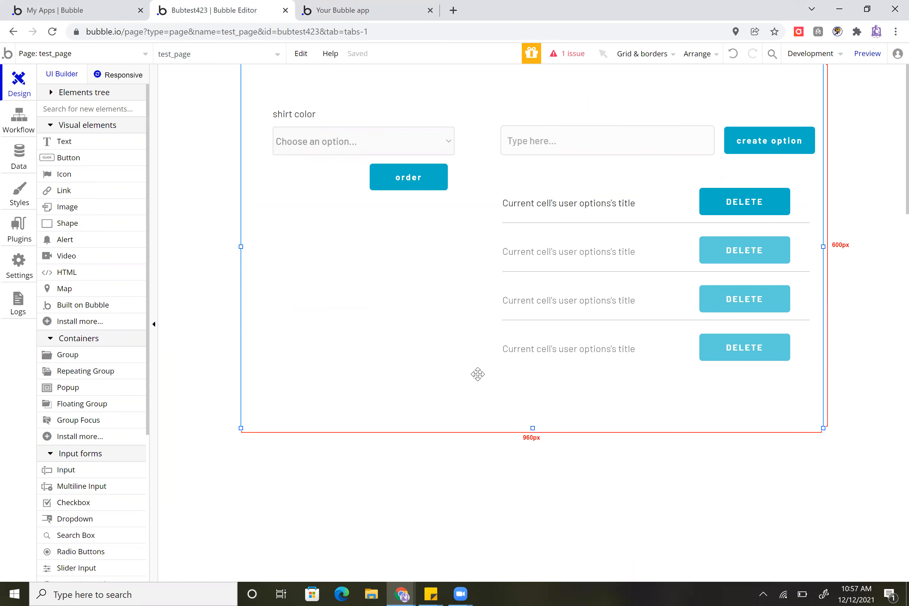
pyautogui.moveTo(537, 430); pyautogui.dragTo(520, 578)
pyautogui.scroll(-5, 504, 429)
pyautogui.moveTo(532, 412); pyautogui.dragTo(500, 540)
pyautogui.scroll(-3, 505, 336)
pyautogui.scroll(1, 505, 329)
pyautogui.moveTo(531, 420); pyautogui.dragTo(520, 503)
pyautogui.scroll(-1, 111, 389)
# Place an input about 247 by 40 px below the user options list, with a button labelled enter beside it.
pyautogui.click(66, 410)
pyautogui.moveTo(532, 253); pyautogui.dragTo(682, 279)
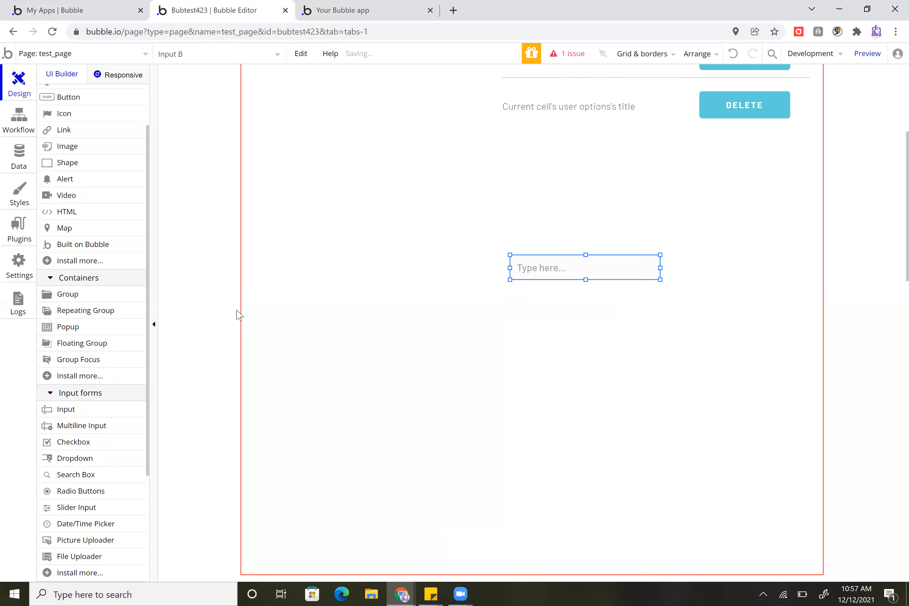
pyautogui.click(63, 97)
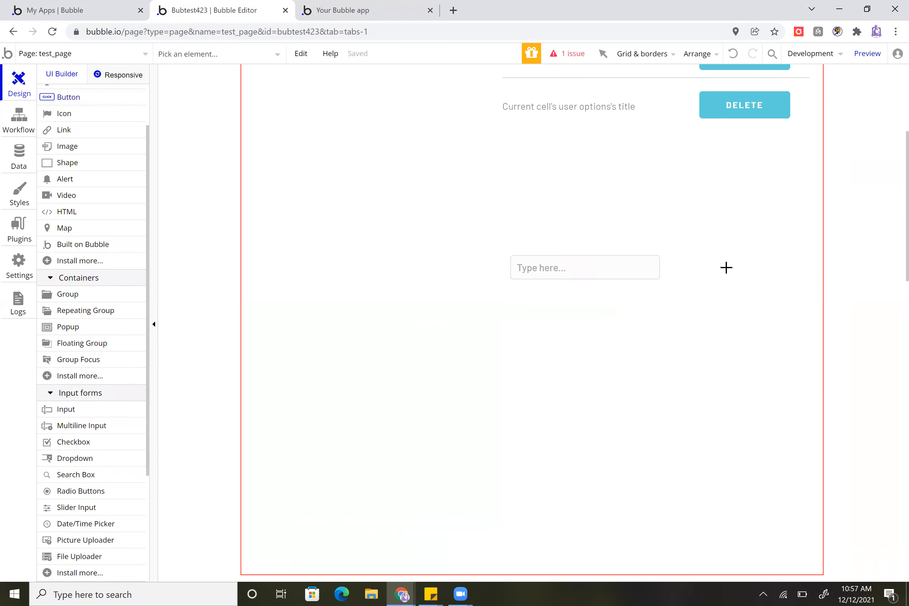
pyautogui.click(669, 257)
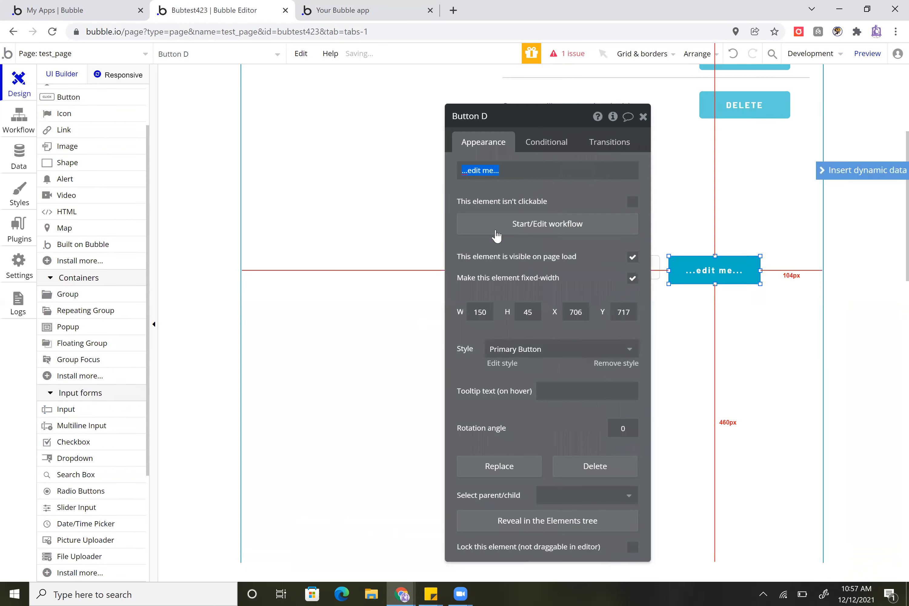
pyautogui.write('enter')
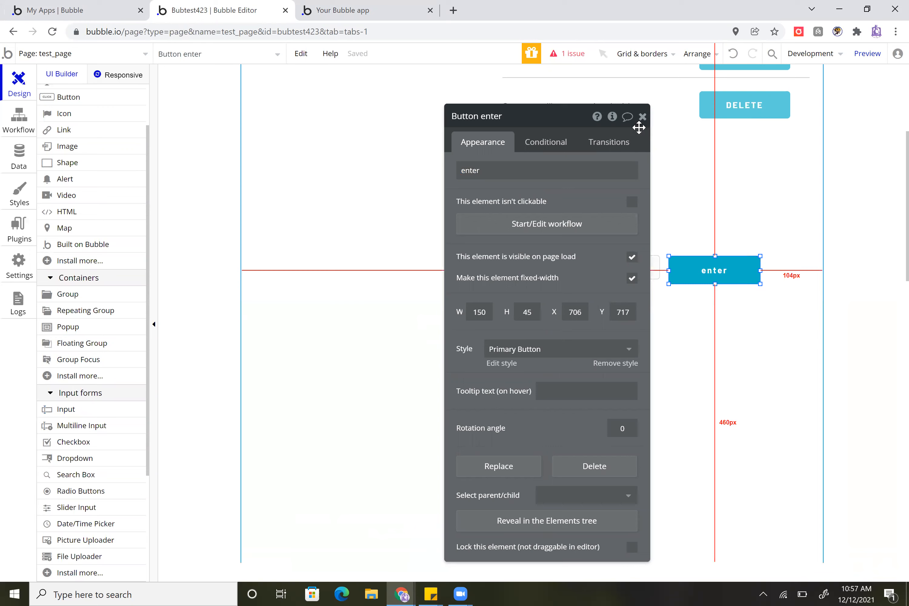
pyautogui.click(643, 117)
pyautogui.moveTo(687, 268); pyautogui.dragTo(687, 263)
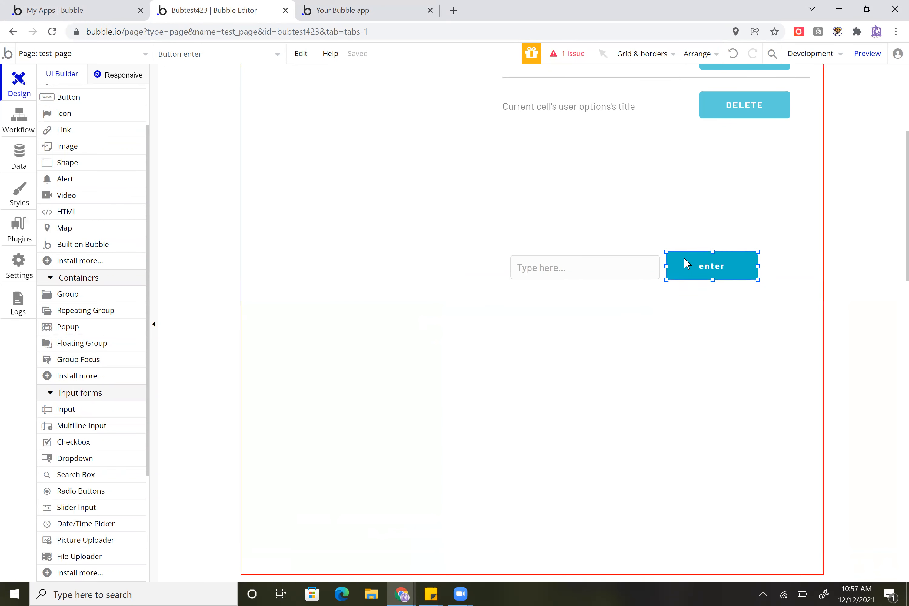
# Draw a dropdown about 314 by 52 px in the same row, to the left of the new input.
pyautogui.click(85, 463)
pyautogui.moveTo(279, 249)
pyautogui.mouseDown()
pyautogui.moveTo(499, 298)
pyautogui.moveTo(472, 286)
pyautogui.mouseUp()
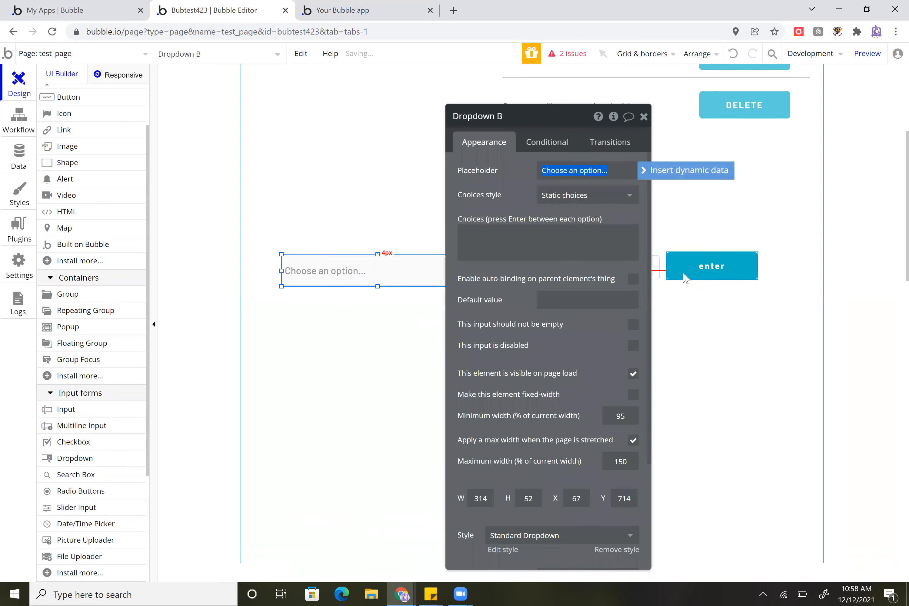
pyautogui.click(661, 273)
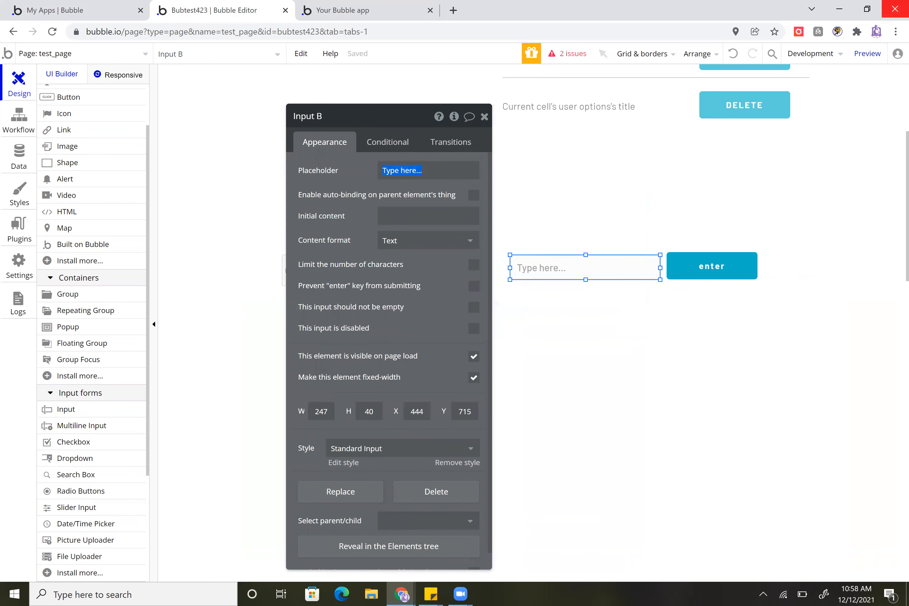
# Start a workflow for the enter button that creates a new thing, using a newly created data type named house type.
pyautogui.click(717, 274)
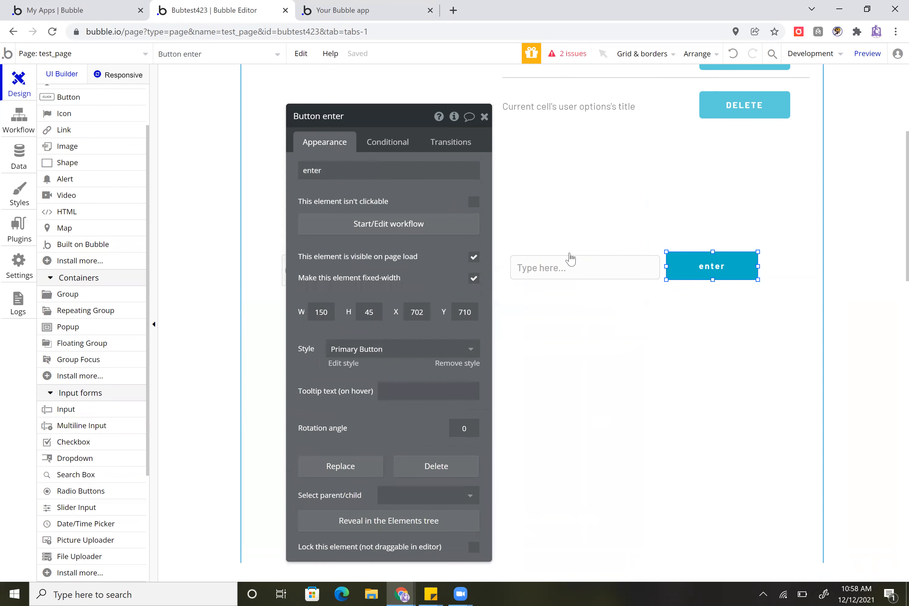
pyautogui.click(414, 236)
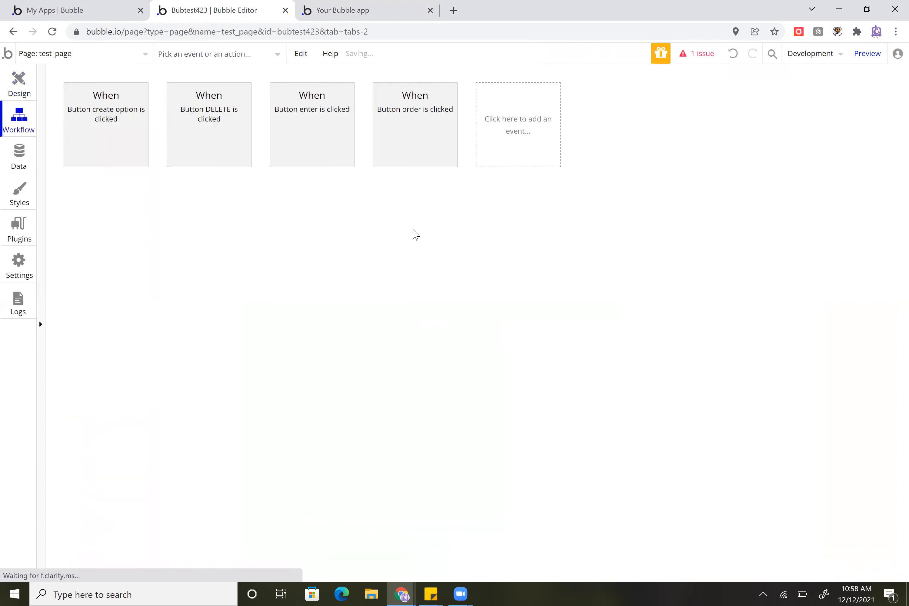
pyautogui.click(87, 215)
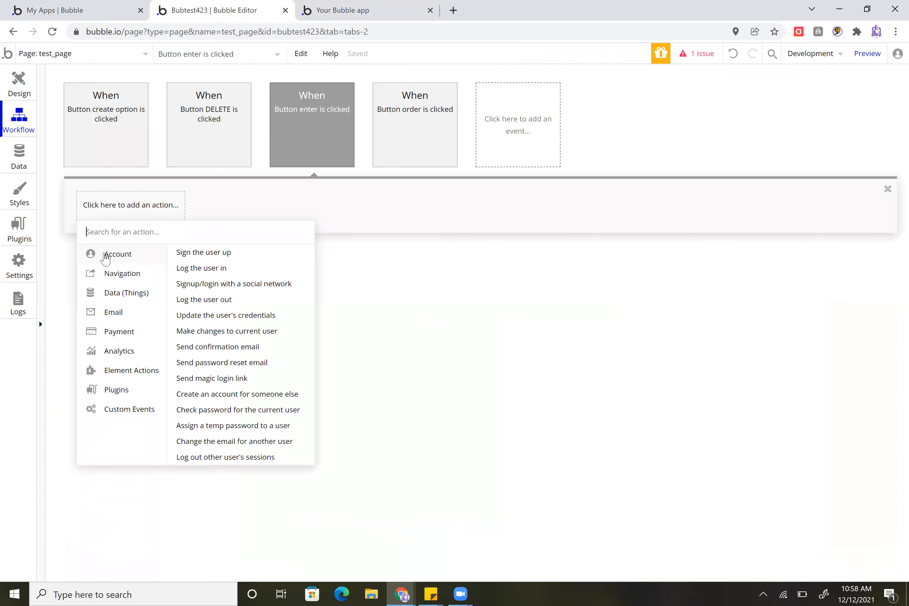
pyautogui.moveTo(136, 293)
pyautogui.click(201, 254)
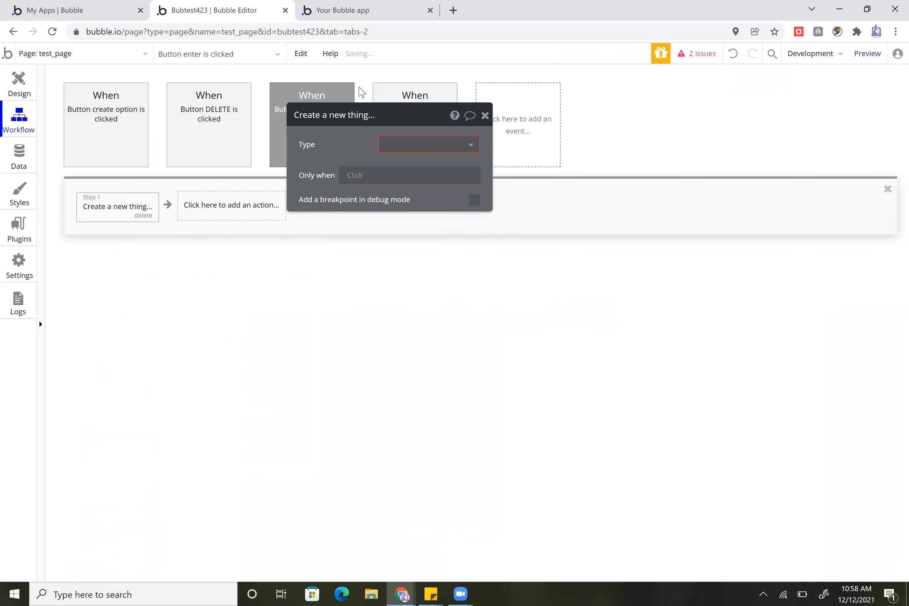
pyautogui.click(427, 148)
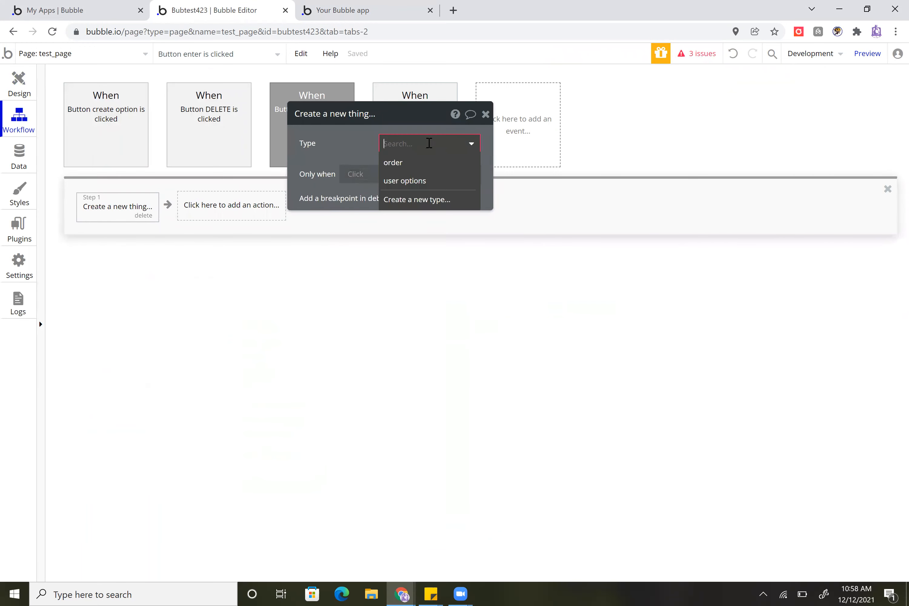
pyautogui.click(415, 198)
pyautogui.press('Return')
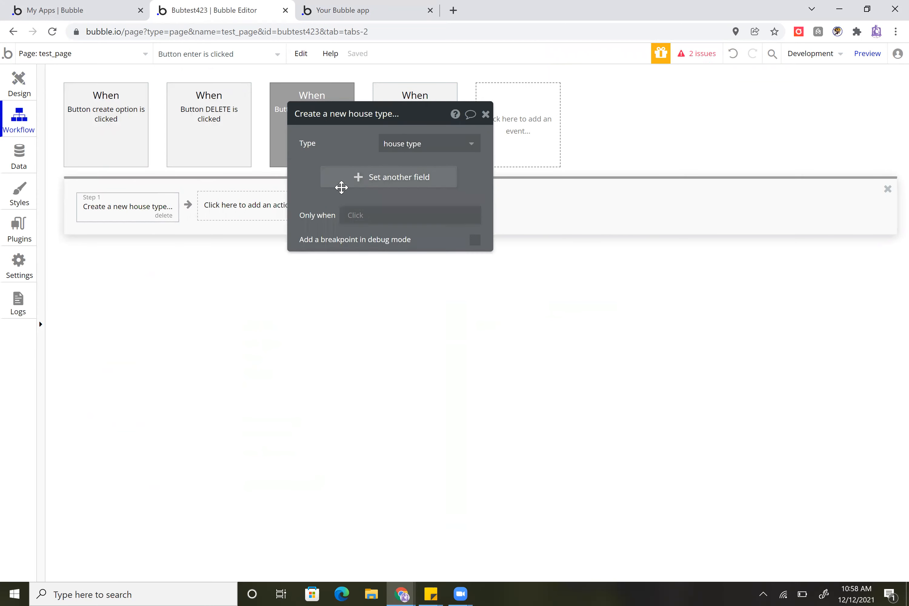
# Add a new field named title to the house type creation action.
pyautogui.click(355, 178)
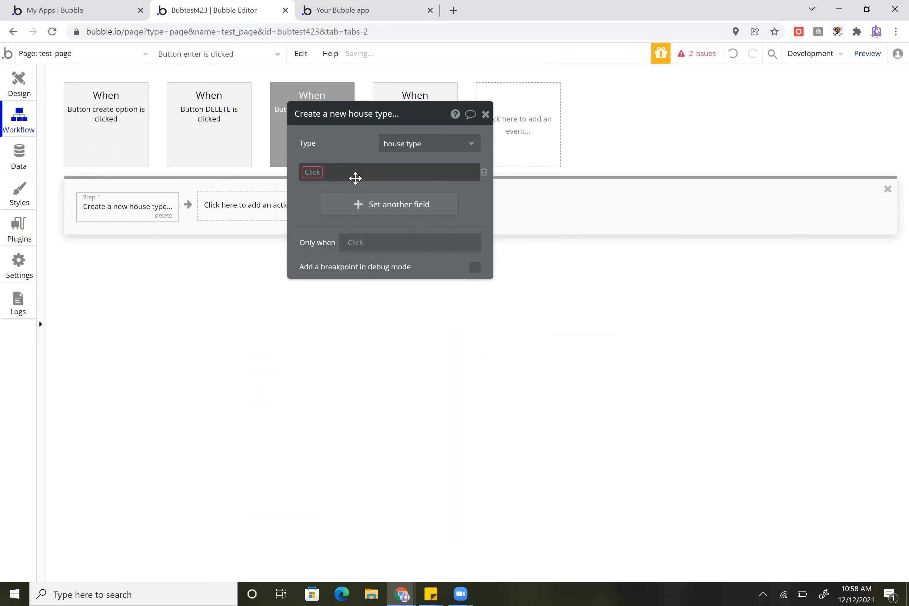
pyautogui.click(306, 172)
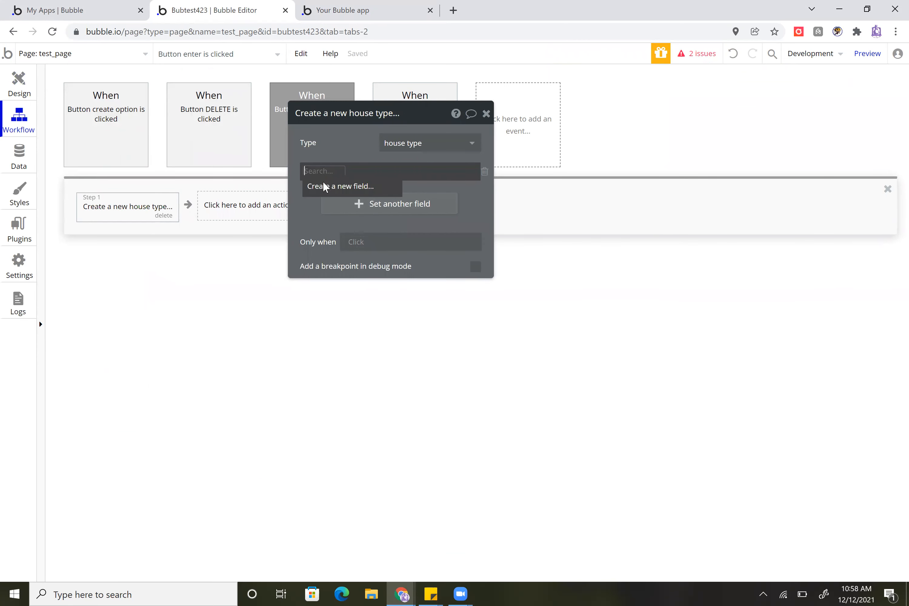
pyautogui.press('Return')
pyautogui.write('title')
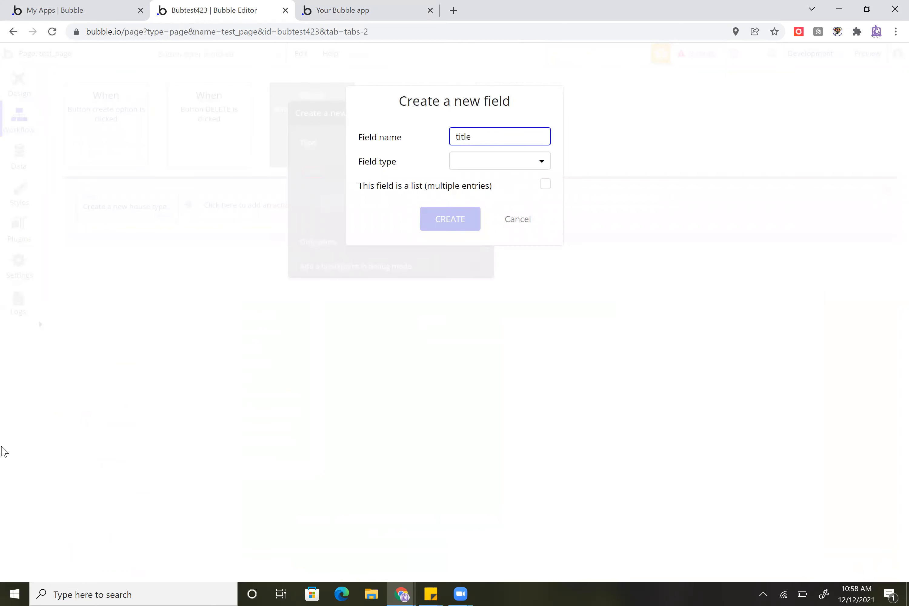
pyautogui.press('Tab')
pyautogui.press('Down')
pyautogui.press('Return')
pyautogui.press('Return')
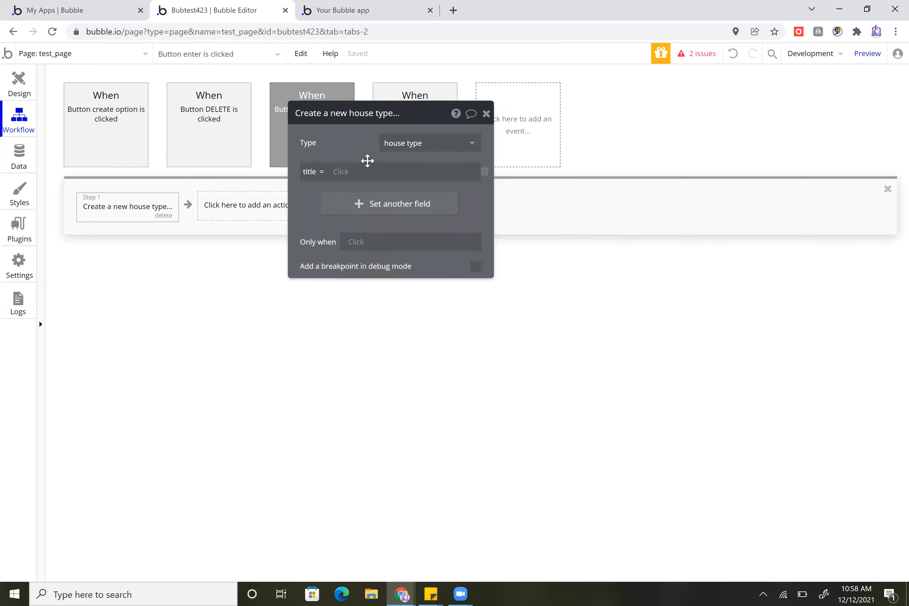
# Set the title field to Input B's value.
pyautogui.click(344, 172)
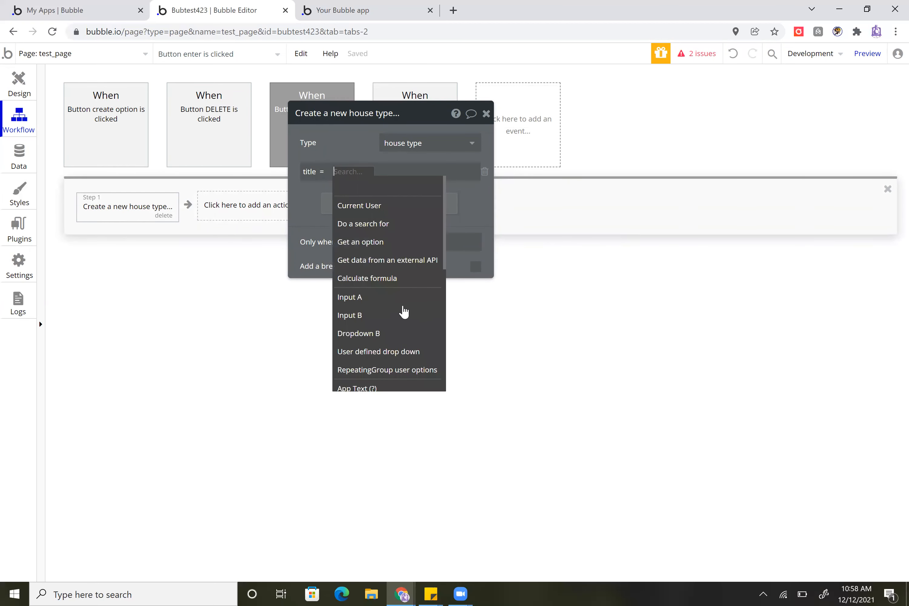
pyautogui.click(404, 314)
pyautogui.click(375, 194)
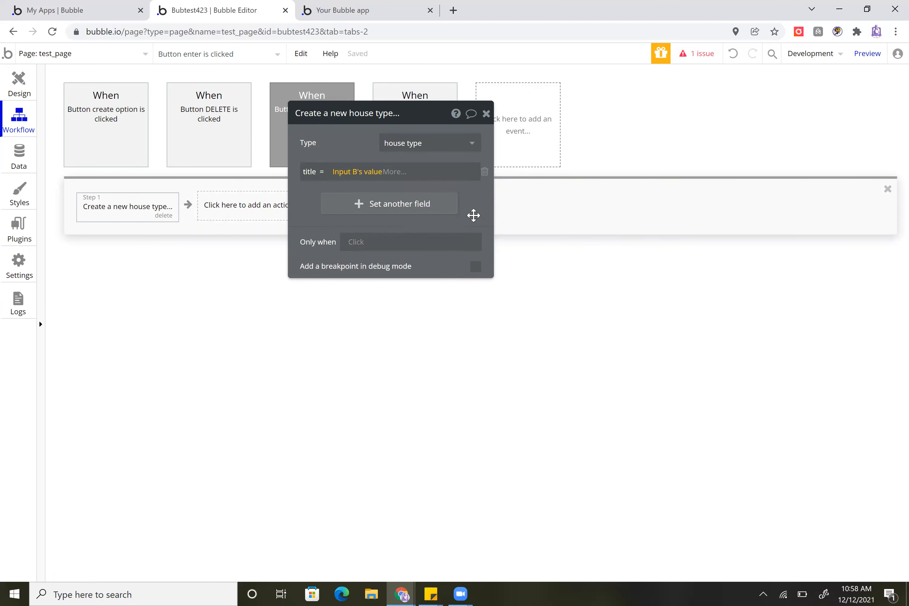
# Return to the page design and give the new dropdown dynamic choices of type house type.
pyautogui.click(20, 79)
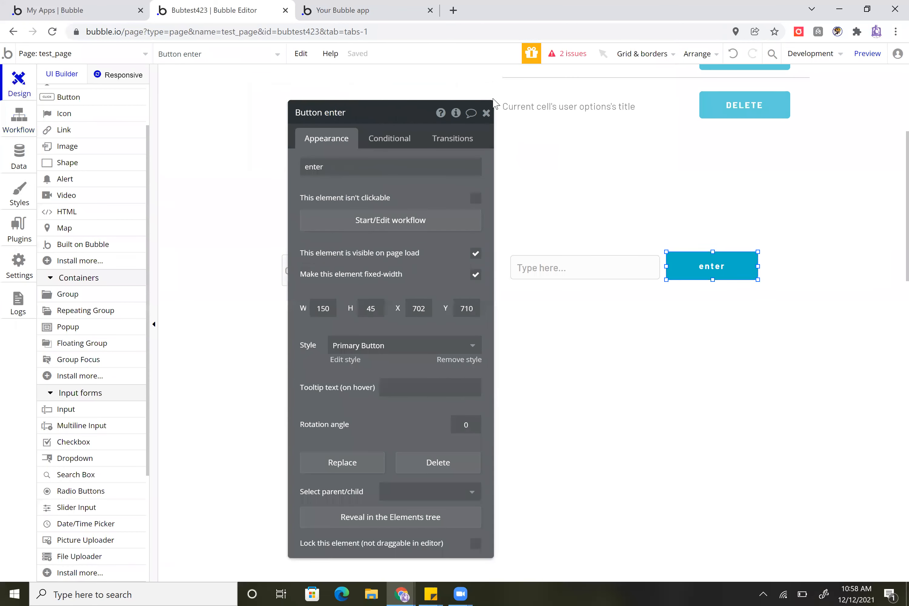
pyautogui.click(487, 113)
pyautogui.doubleClick(355, 275)
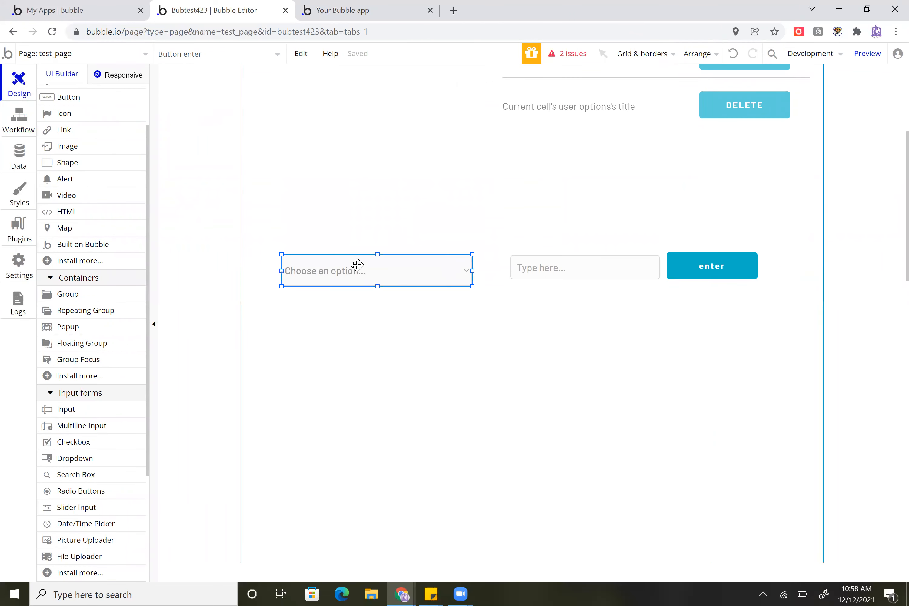
pyautogui.click(394, 145)
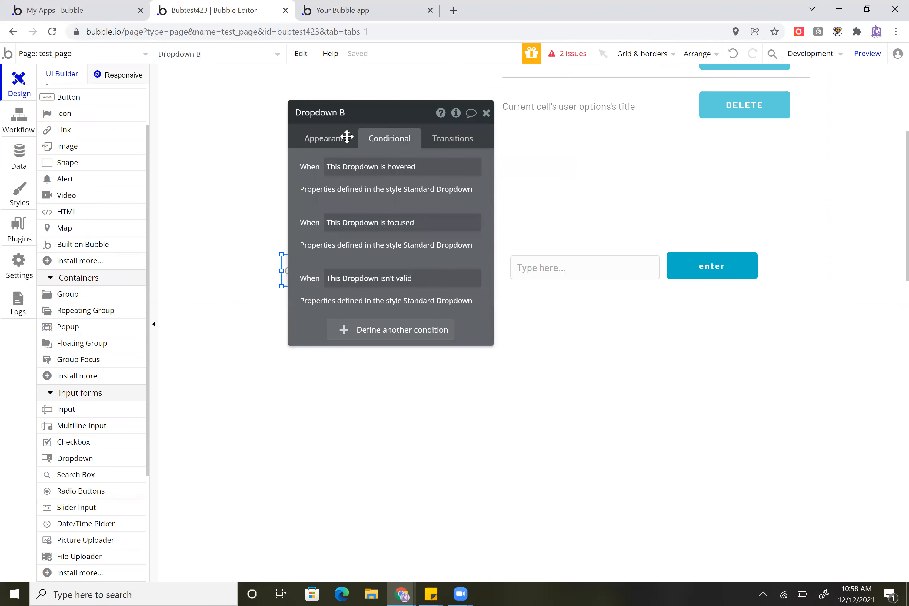
pyautogui.click(308, 141)
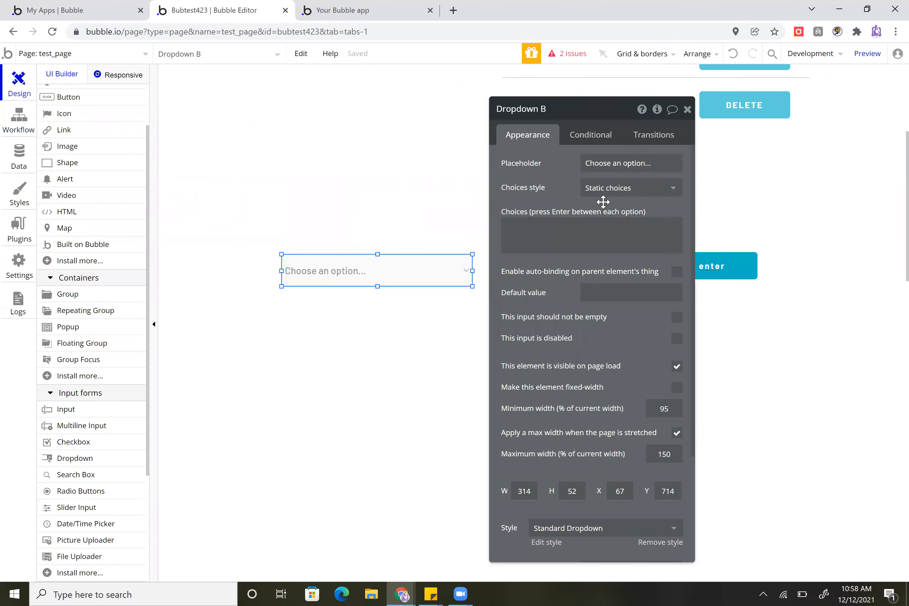
pyautogui.click(617, 193)
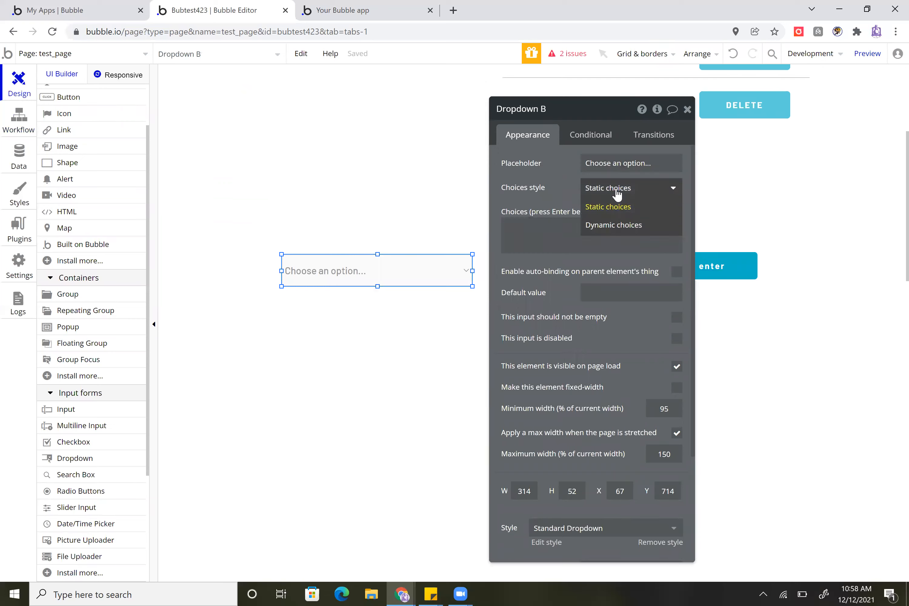
pyautogui.click(542, 240)
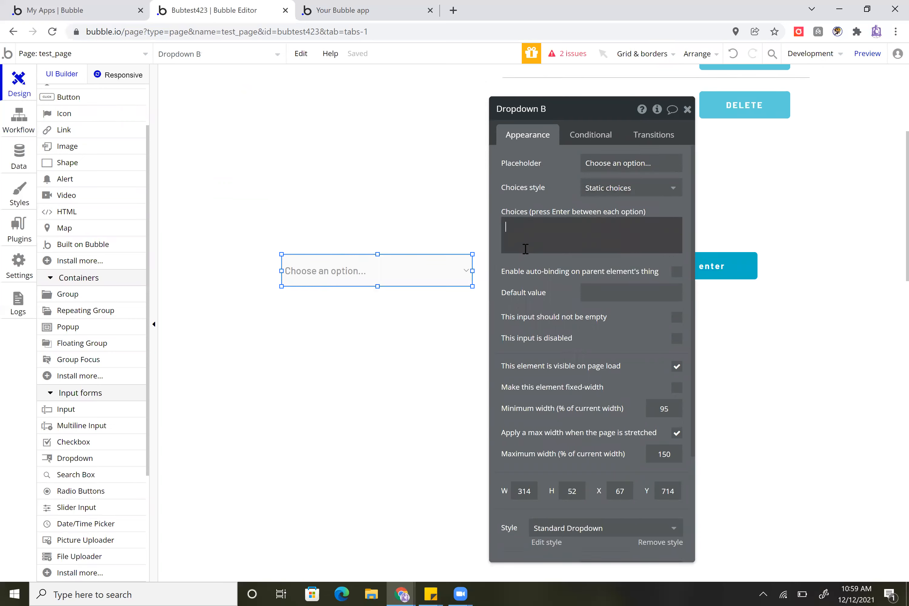
pyautogui.click(608, 192)
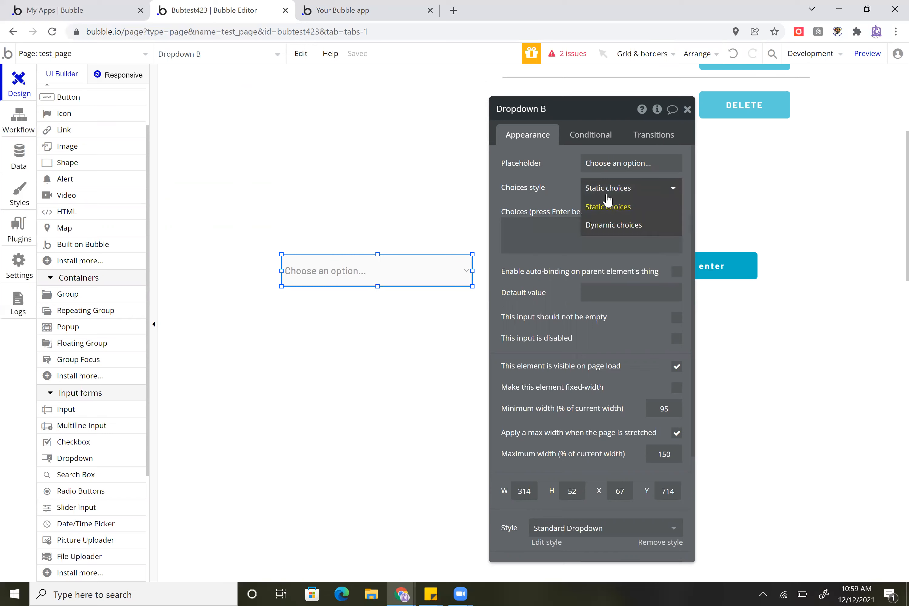
pyautogui.click(611, 226)
pyautogui.click(615, 210)
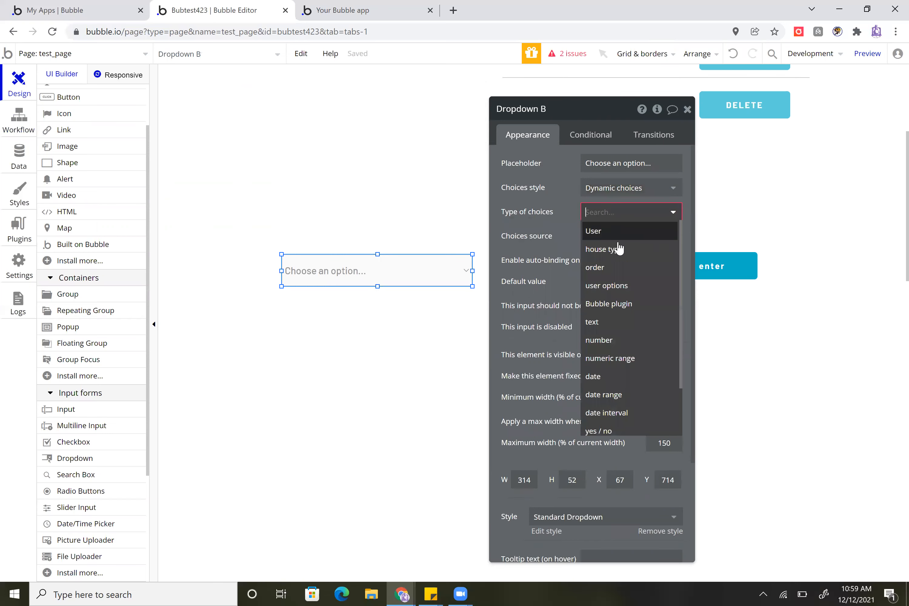
pyautogui.click(638, 250)
# Set Dropdown B's choices source to a search for the house type data type.
pyautogui.click(604, 236)
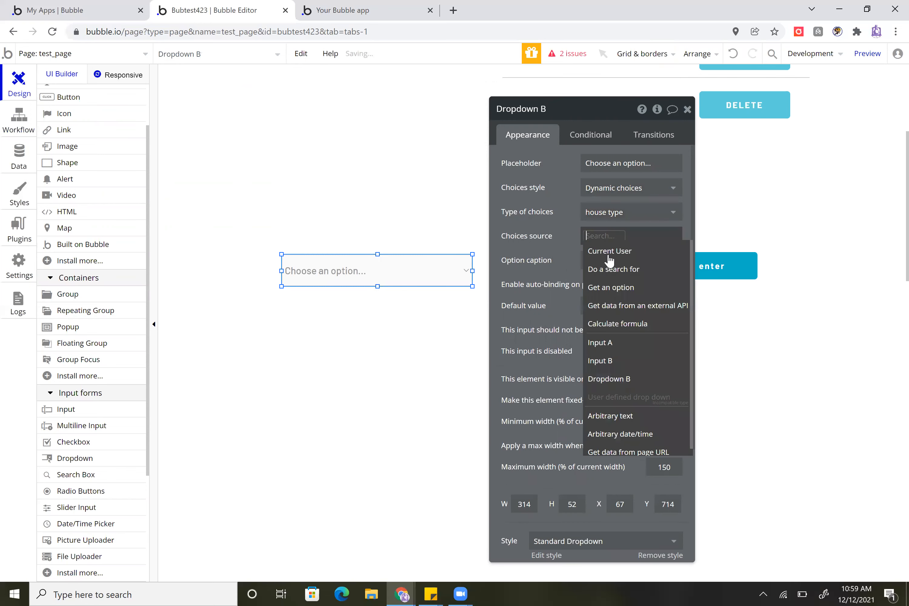
pyautogui.click(625, 270)
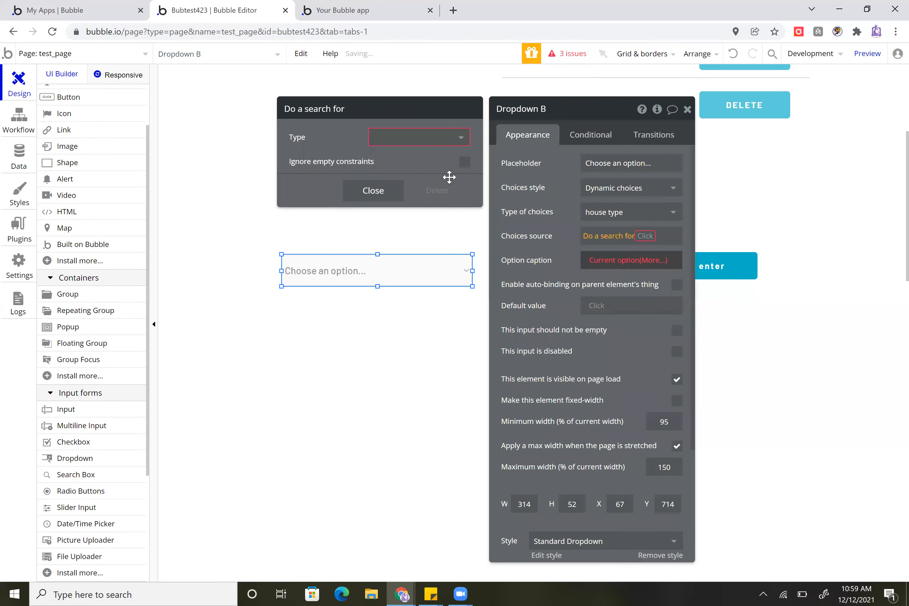
pyautogui.click(407, 141)
pyautogui.click(387, 174)
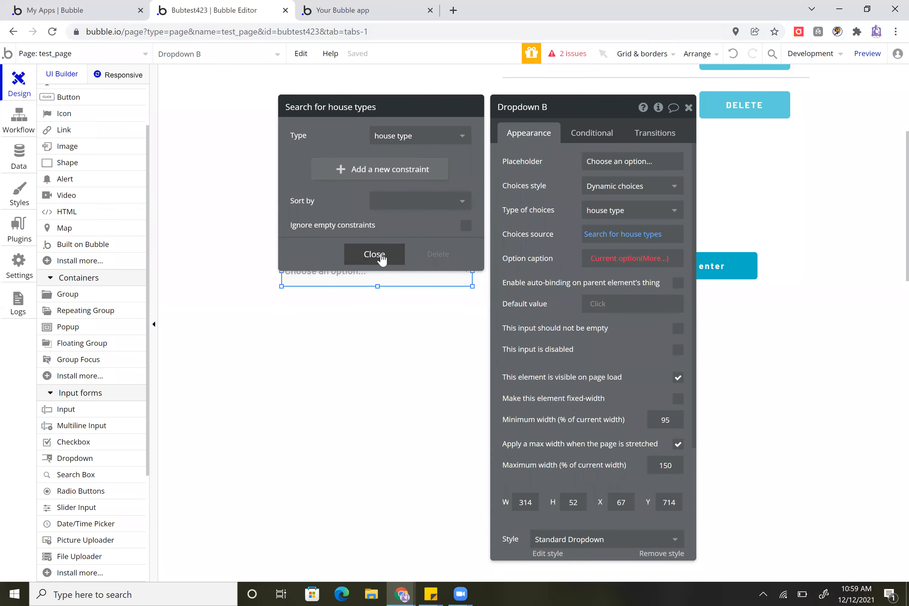
# Set Dropdown B's option caption to the current option's title and close its properties.
pyautogui.click(651, 258)
pyautogui.click(623, 284)
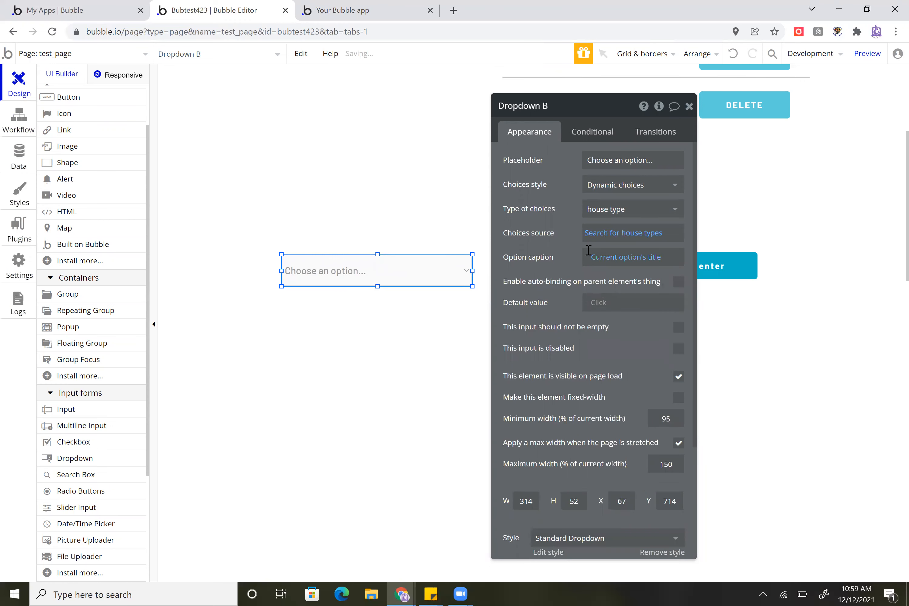
pyautogui.click(689, 106)
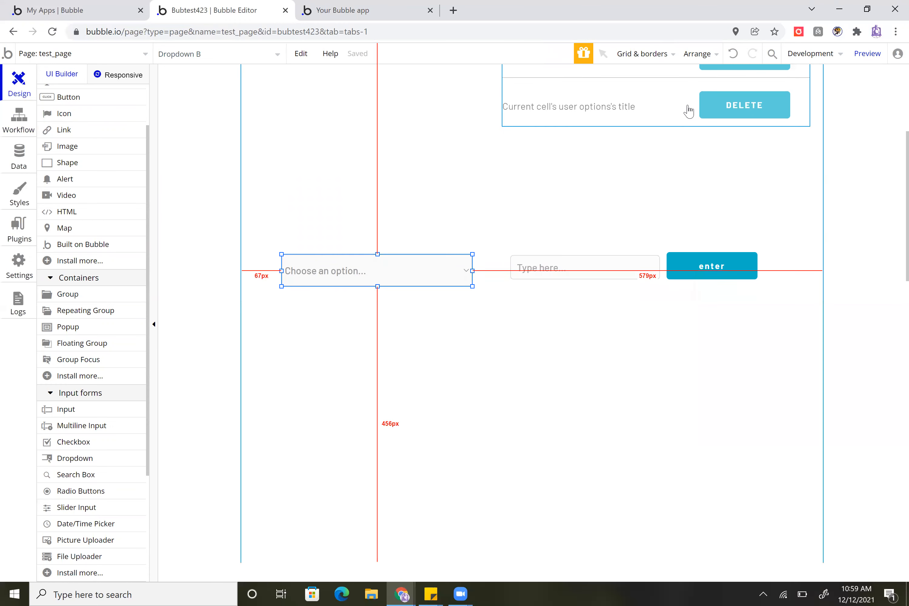
pyautogui.click(437, 400)
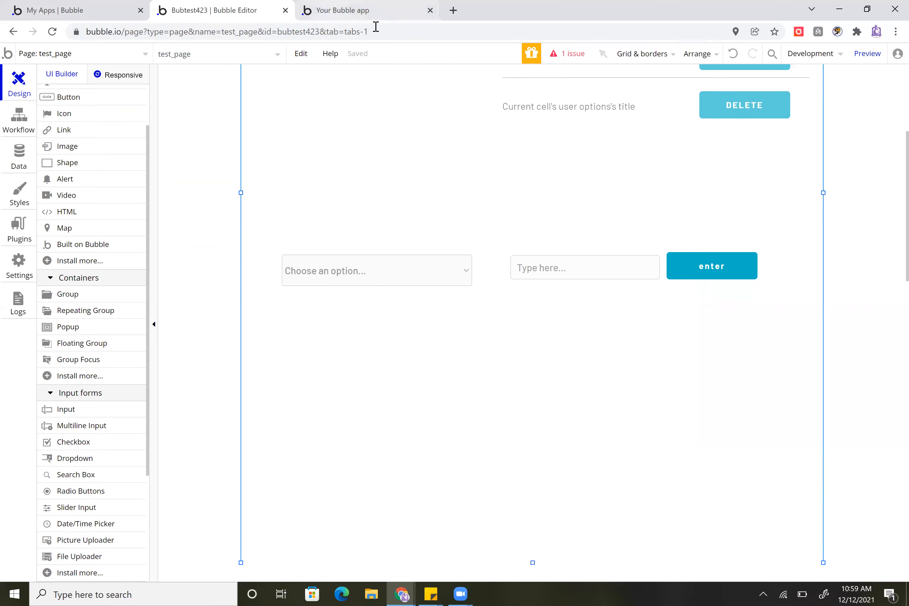
# In the reloaded app preview, submit "town house" as a new house type and check the lower dropdown's choices.
pyautogui.click(344, 10)
pyautogui.click(52, 31)
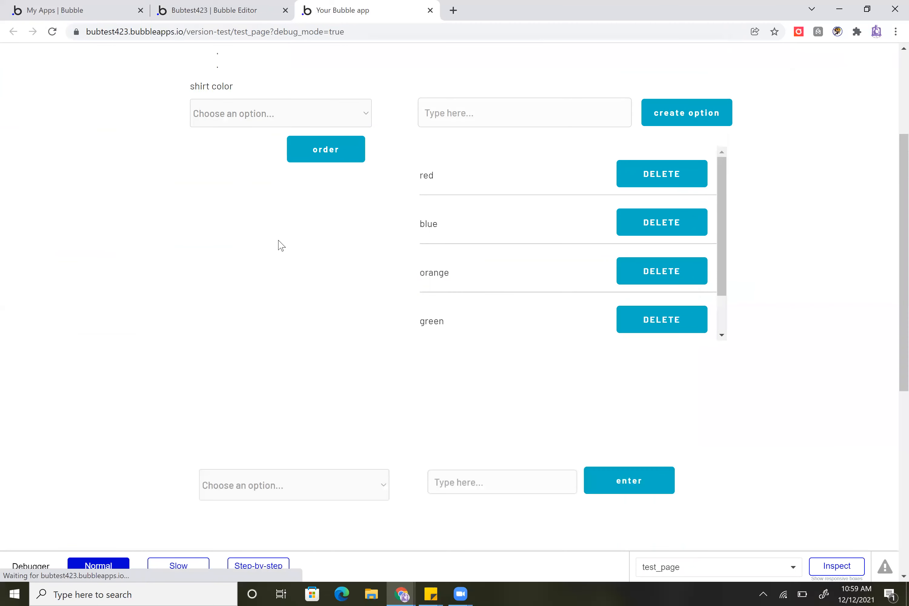
pyautogui.scroll(-1, 301, 239)
pyautogui.click(381, 192)
pyautogui.click(503, 179)
pyautogui.write('town house')
pyautogui.press('Tab')
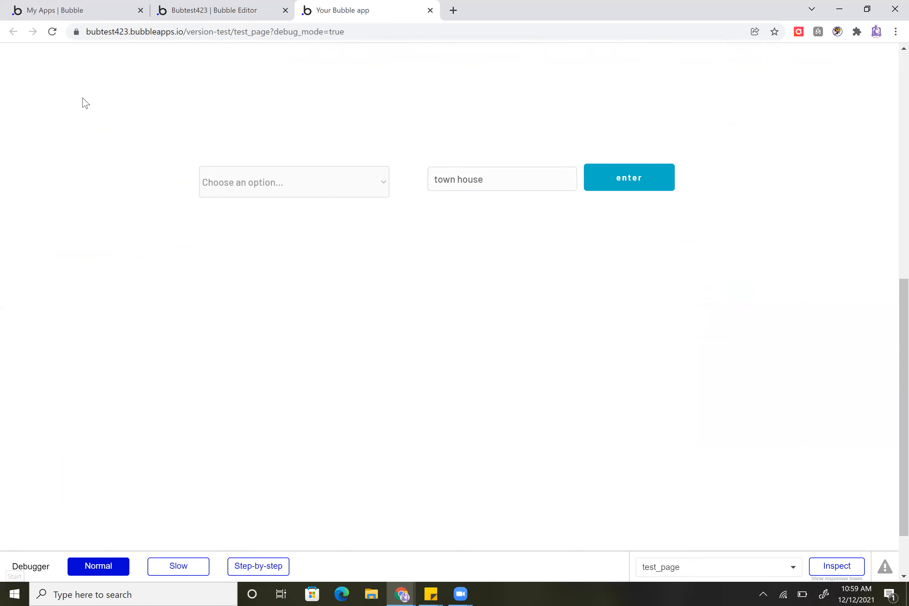
pyautogui.click(360, 172)
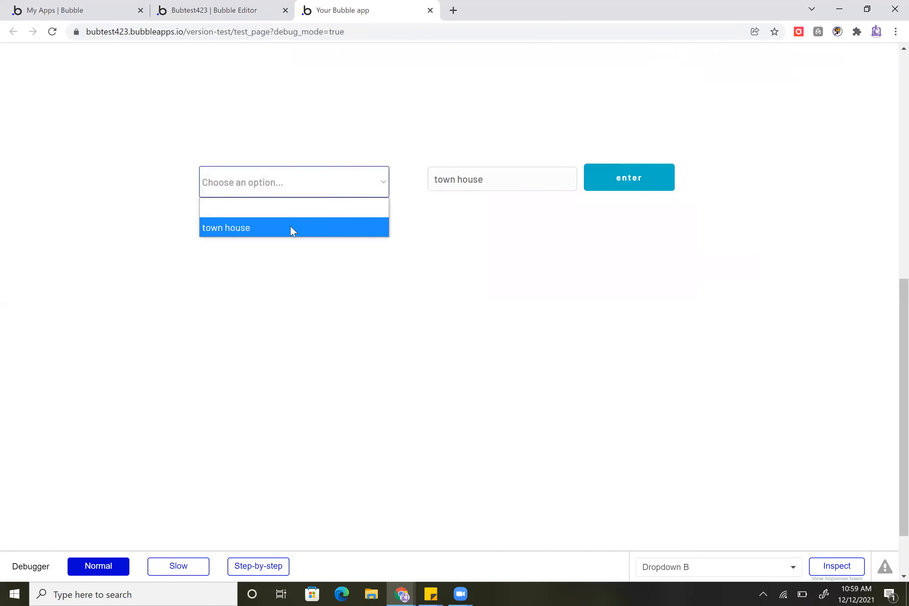
pyautogui.click(504, 273)
# Replace the text in the input beside the enter button and submit "single family home" as another house type.
pyautogui.click(555, 184)
pyautogui.click(580, 184)
pyautogui.moveTo(532, 180); pyautogui.dragTo(423, 187)
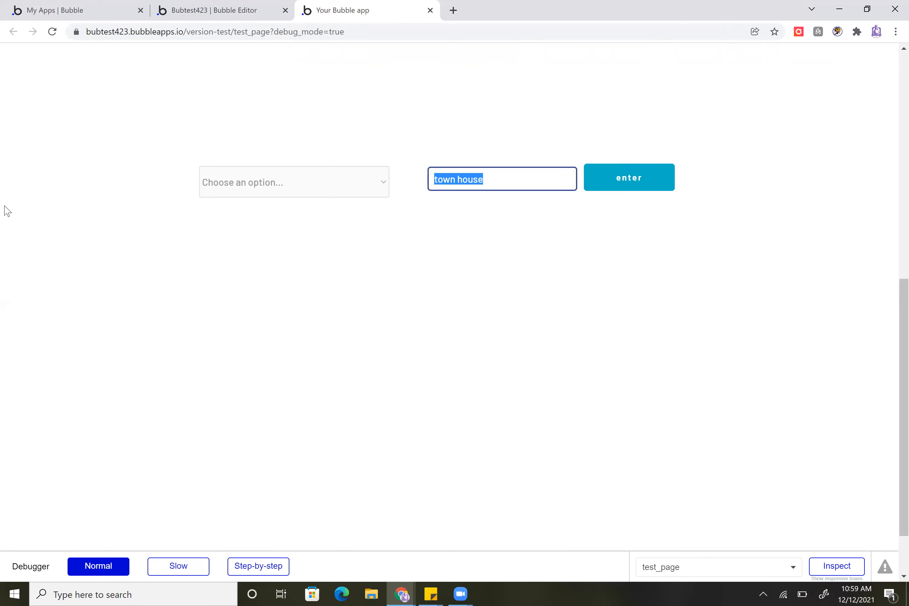
pyautogui.write('single family hom')
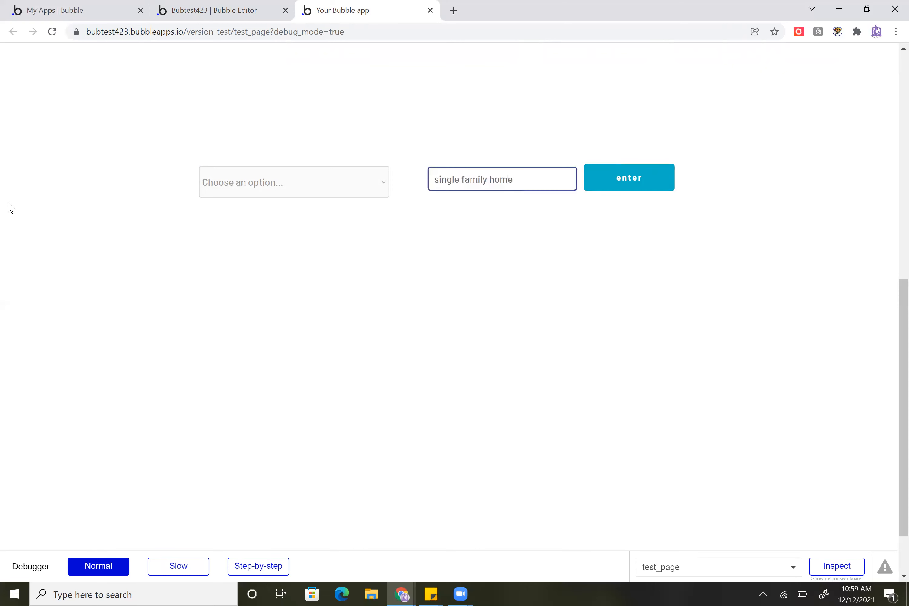
# Clear the house type input and submit "duplex" as another option.
pyautogui.press('BackSpace')
pyautogui.press('BackSpace')
pyautogui.press('BackSpace')
pyautogui.press('BackSpace')
pyautogui.press('BackSpace')
pyautogui.press('BackSpace')
pyautogui.press('BackSpace')
pyautogui.press('BackSpace')
pyautogui.press('BackSpace')
pyautogui.press('BackSpace')
pyautogui.press('BackSpace')
pyautogui.press('BackSpace')
pyautogui.press('BackSpace')
pyautogui.press('BackSpace')
pyautogui.press('BackSpace')
pyautogui.press('BackSpace')
pyautogui.press('BackSpace')
pyautogui.write('duplex')
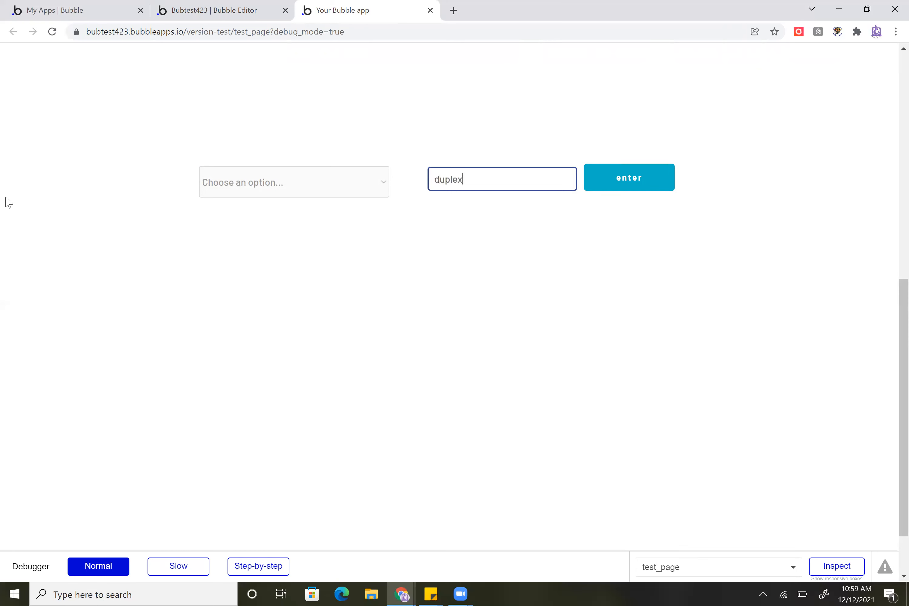
pyautogui.press('Tab')
# Choose duplex from the user-defined house type dropdown.
pyautogui.click(270, 182)
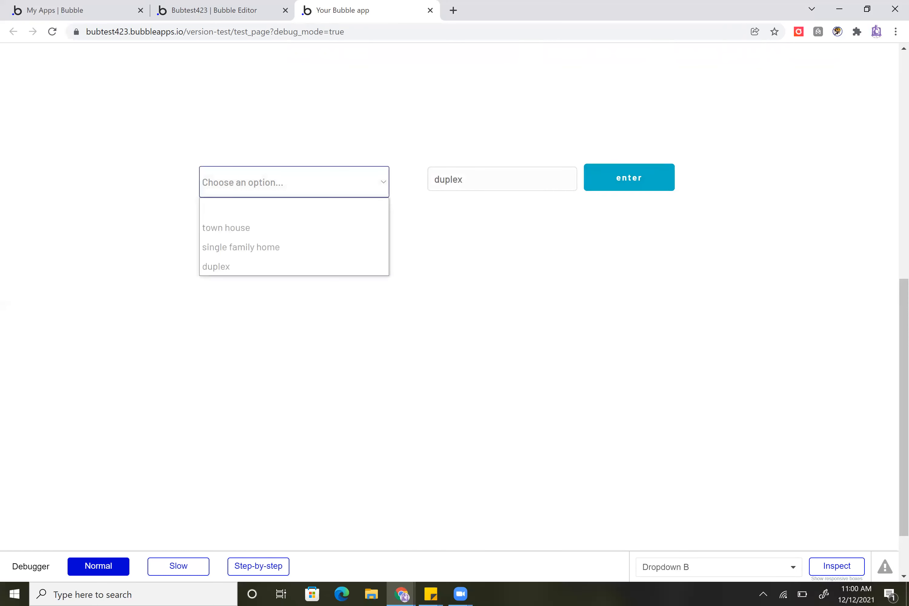
pyautogui.click(7, 196)
pyautogui.click(4, 196)
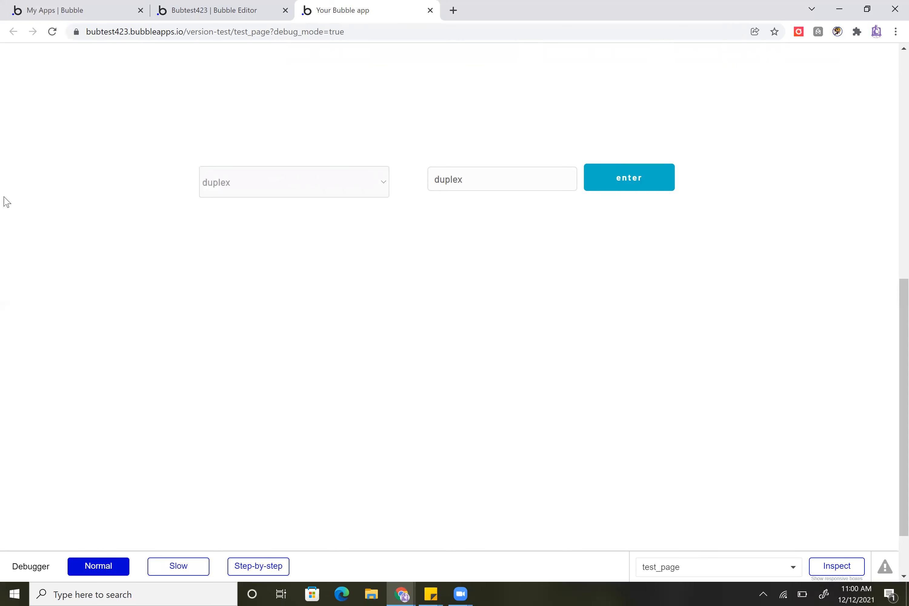